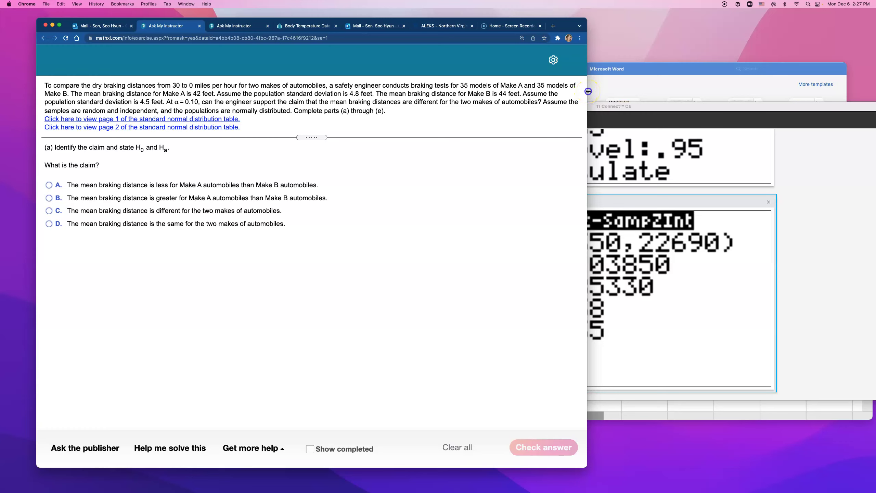
Step: Widen the browser window so the braking-distance problem and its claim choices fit
drag(588, 91, 640, 91)
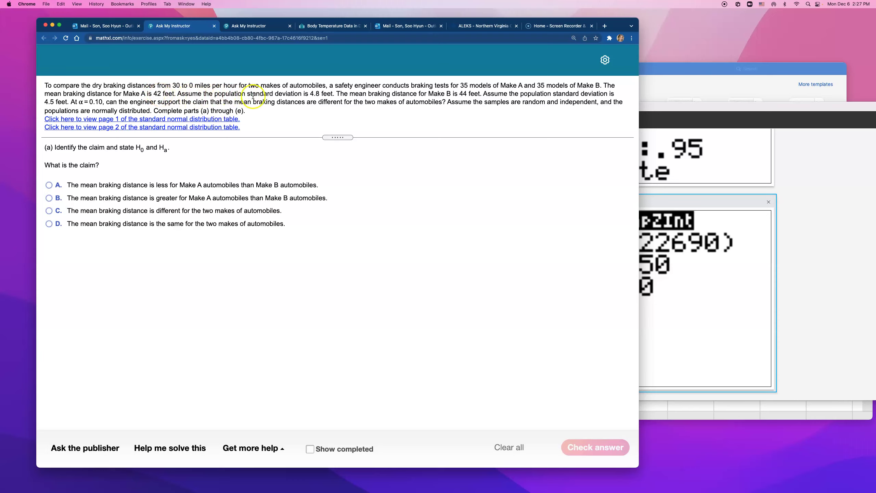
drag(177, 94, 335, 96)
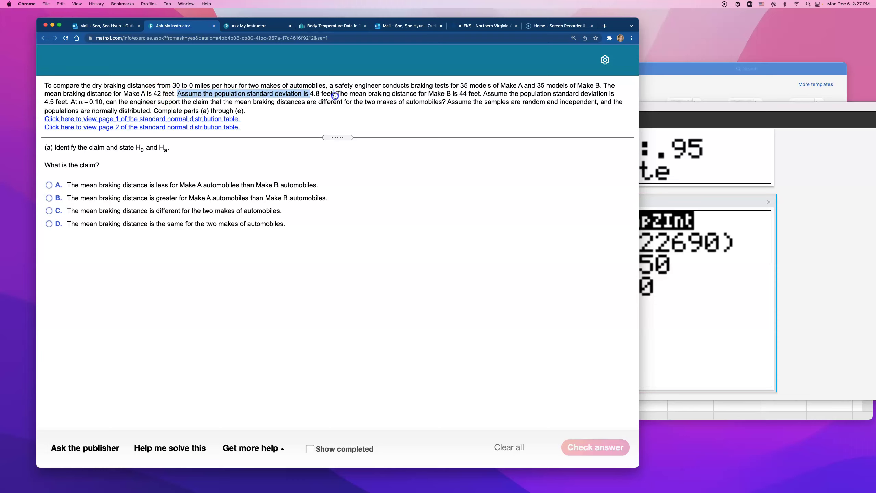
click(335, 95)
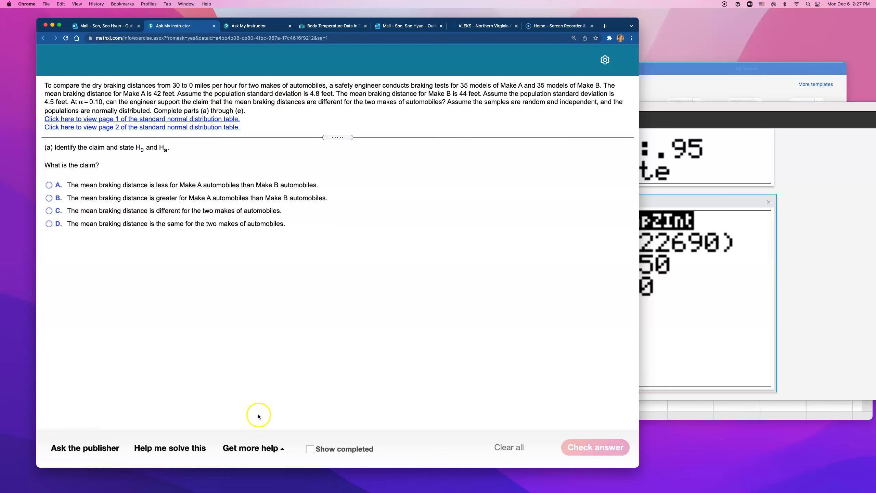
Step: Launch StatCrunch from the Get more help options
click(238, 448)
click(248, 404)
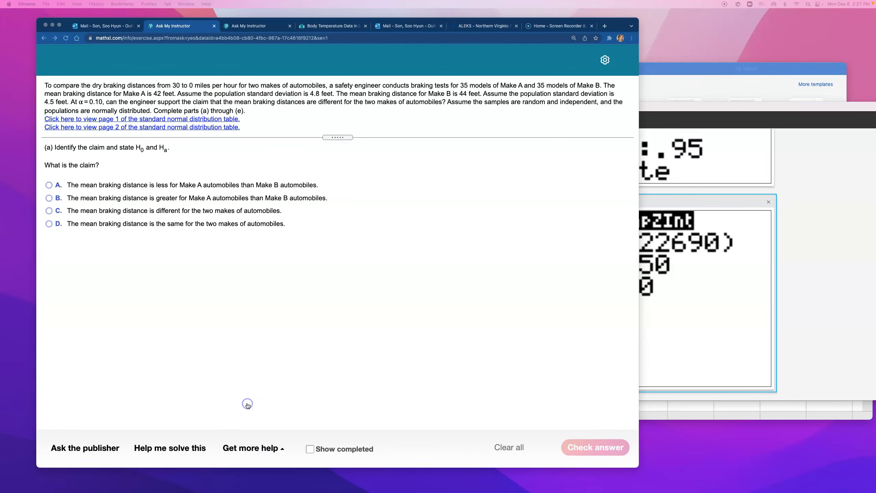
click(126, 154)
click(109, 108)
Step: Answer the claim with option C, that mean braking distances differ, and confirm it
click(92, 213)
click(92, 213)
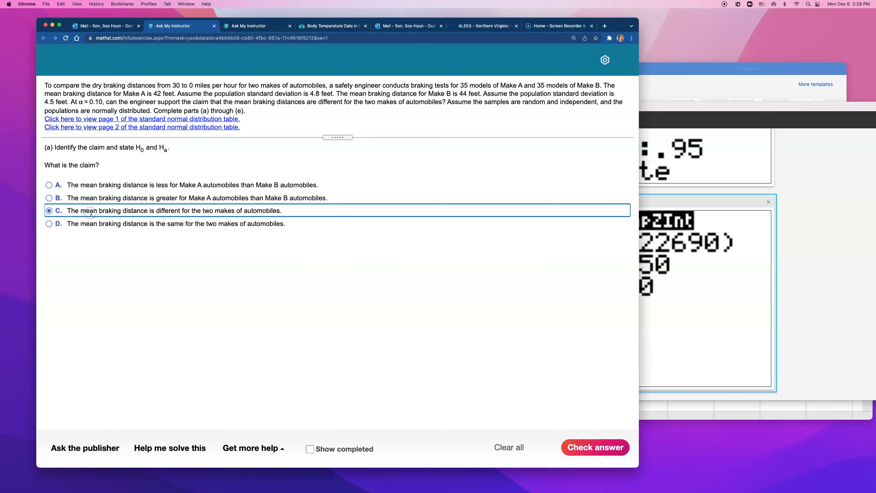
click(630, 447)
click(337, 276)
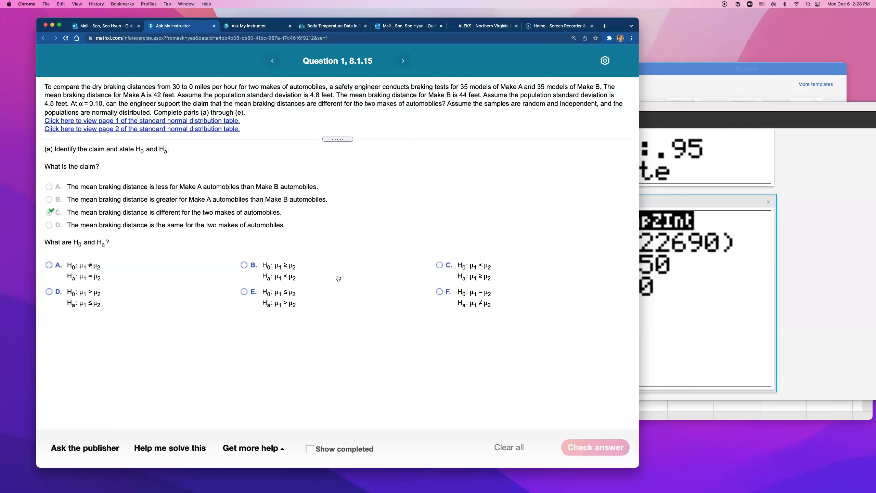
Step: Choose hypotheses H0: μ1=μ2, Ha: μ1≠μ2 (option F) and confirm it
click(439, 292)
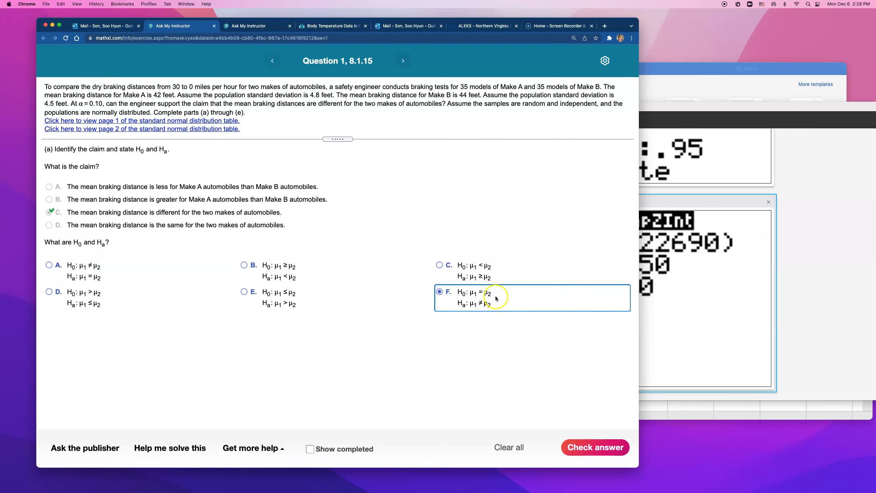
click(599, 448)
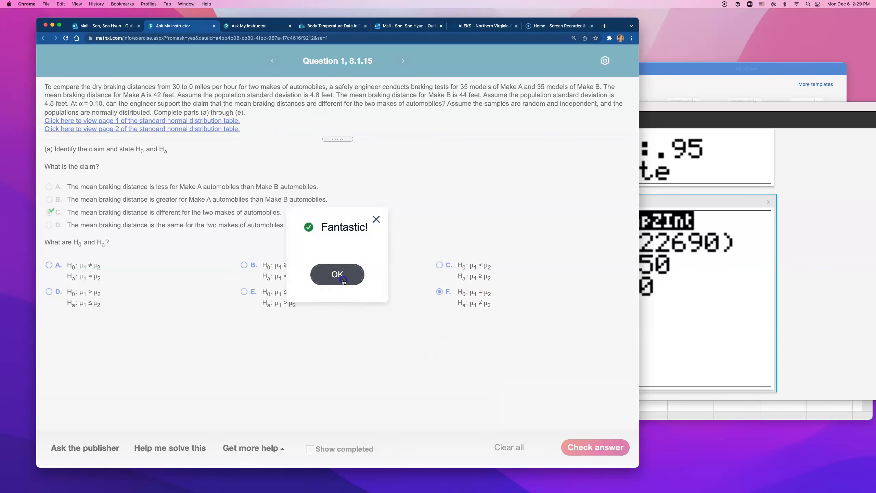
click(343, 281)
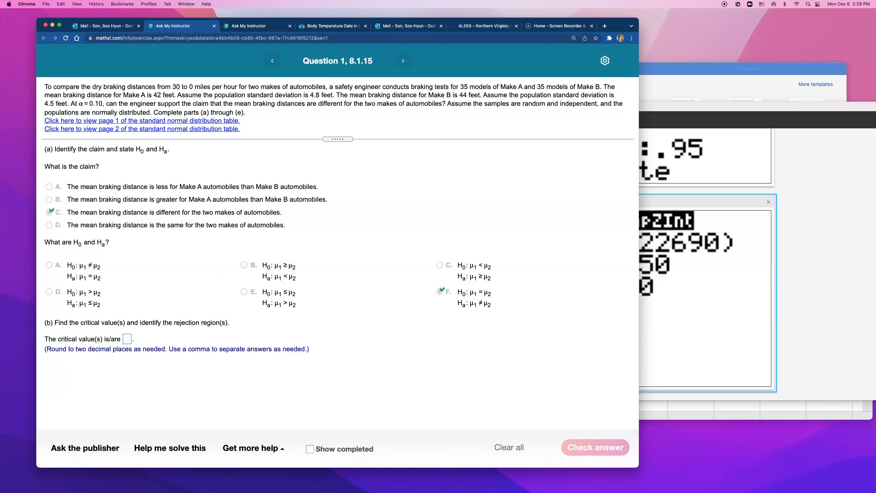
Step: Position and widen StatCrunch, then open Stat > Z Stats > Two Sample > With Summary
drag(524, 112, 573, 131)
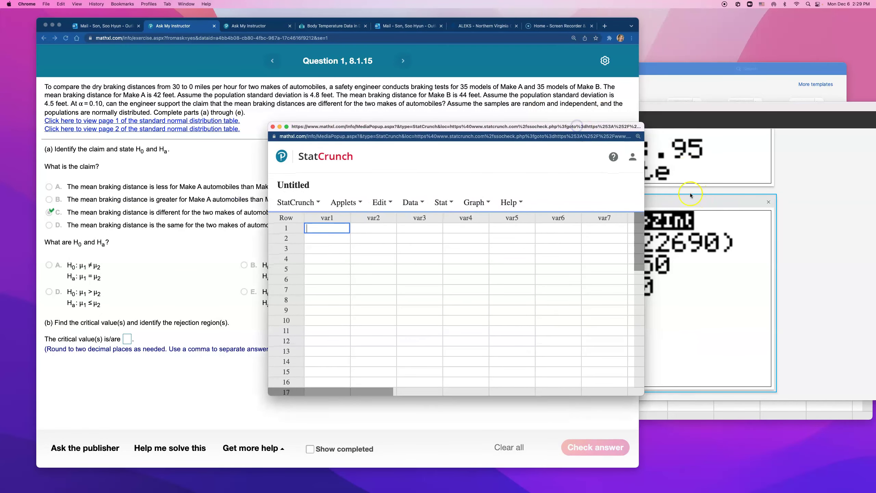
drag(643, 179, 841, 190)
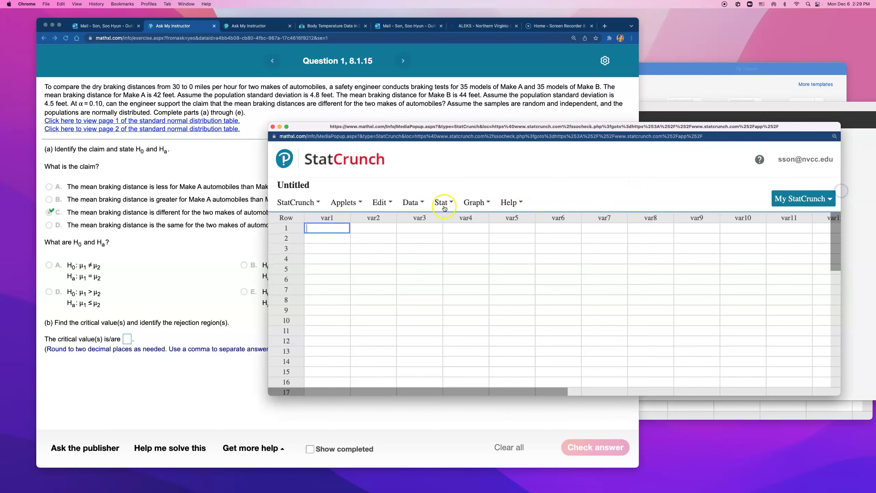
click(445, 204)
mouse_move(508, 258)
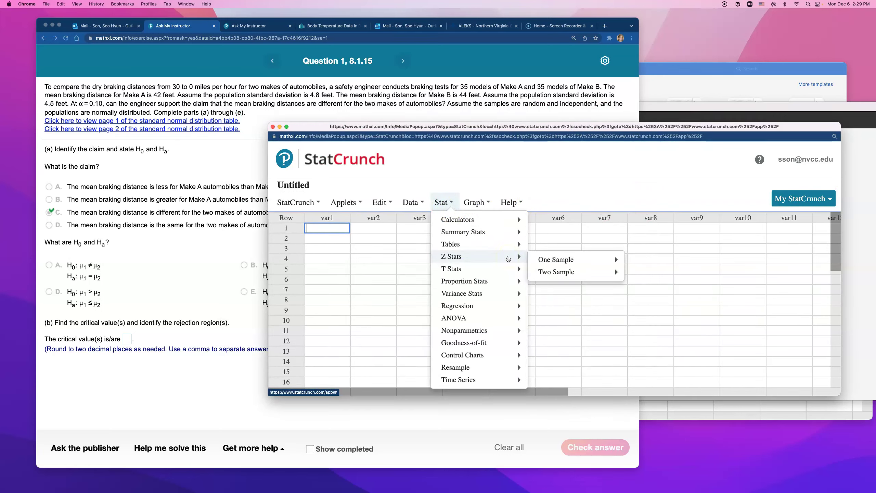
mouse_move(602, 272)
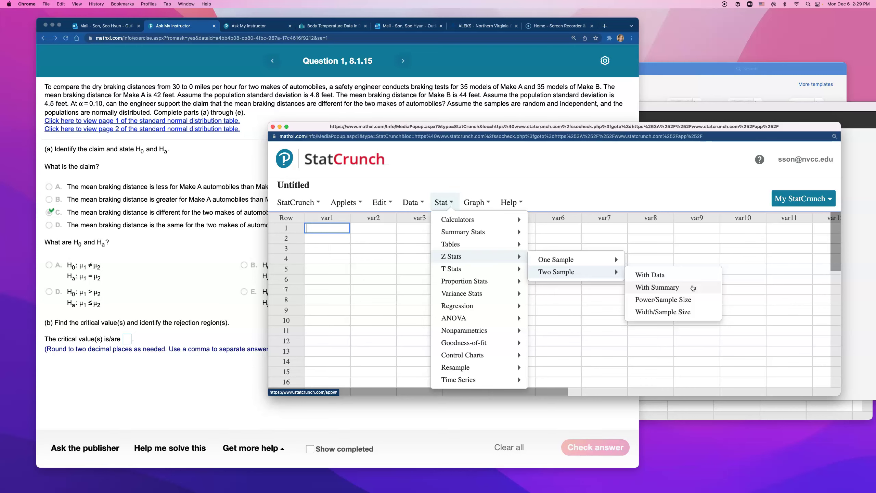
click(515, 263)
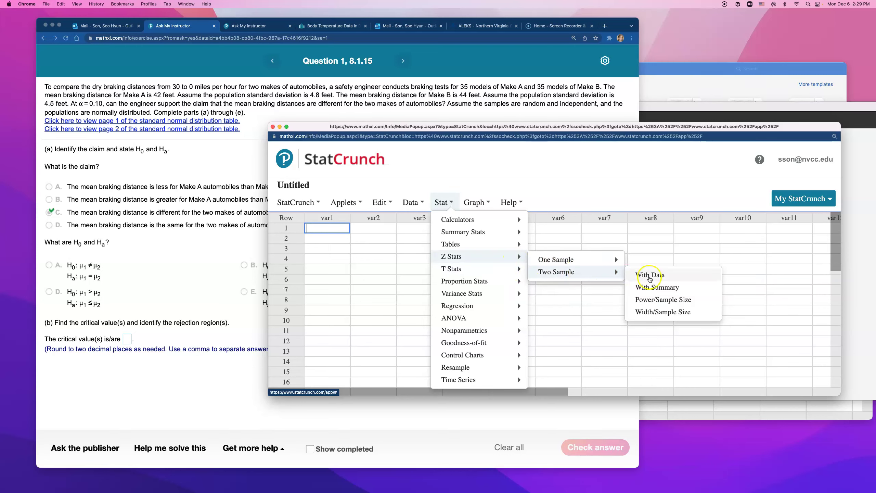
click(667, 288)
click(478, 190)
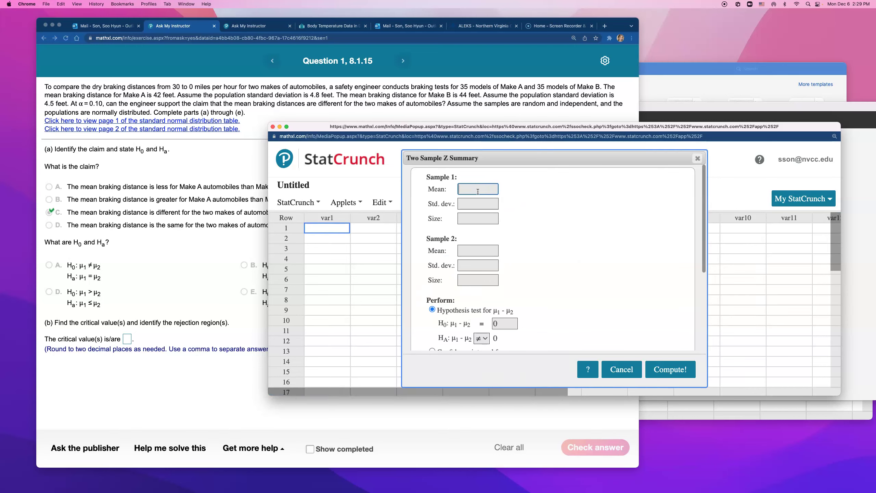
Step: Enter Sample 1 statistics: mean 42, standard deviation 4.8, size 35
text(42)
key(Tab)
text(4.8)
key(Tab)
text(35)
key(Tab)
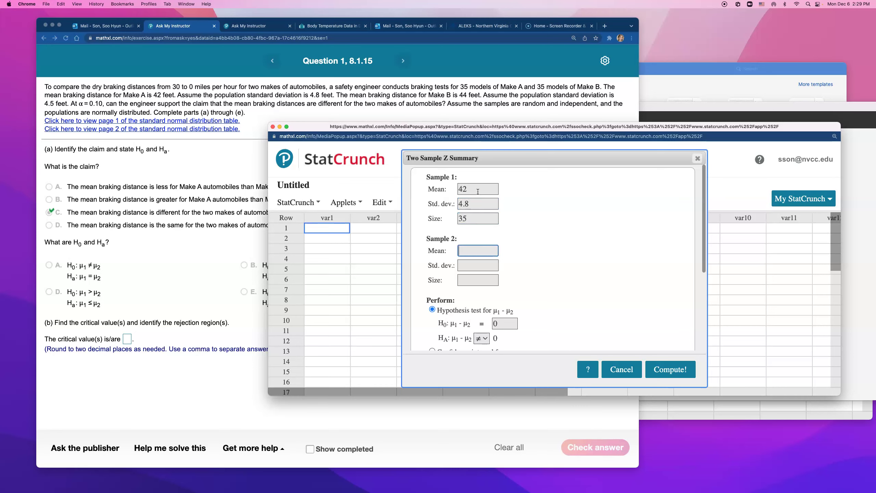
Step: Enter Sample 2 statistics (mean 44, SD 4.5, size 35) and compute the ≠ test
text(44)
key(Tab)
text(4.)
key(Tab)
scroll(561, 202, down, 2)
text(35)
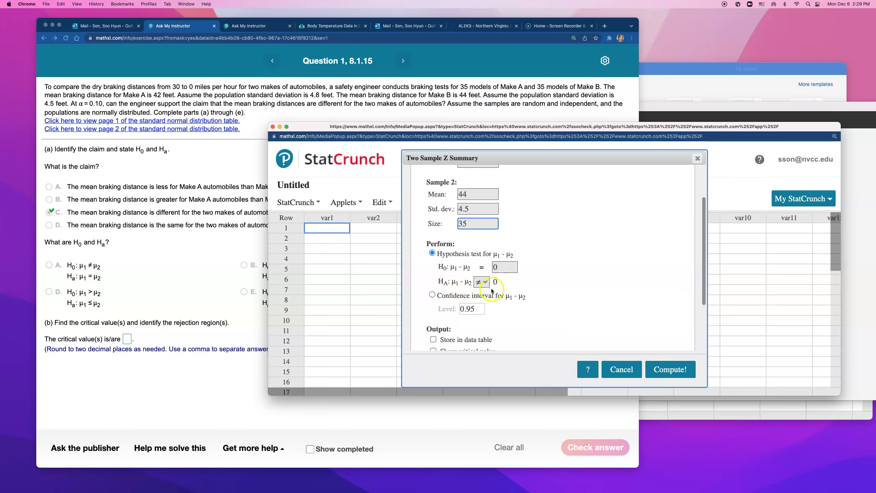
click(670, 370)
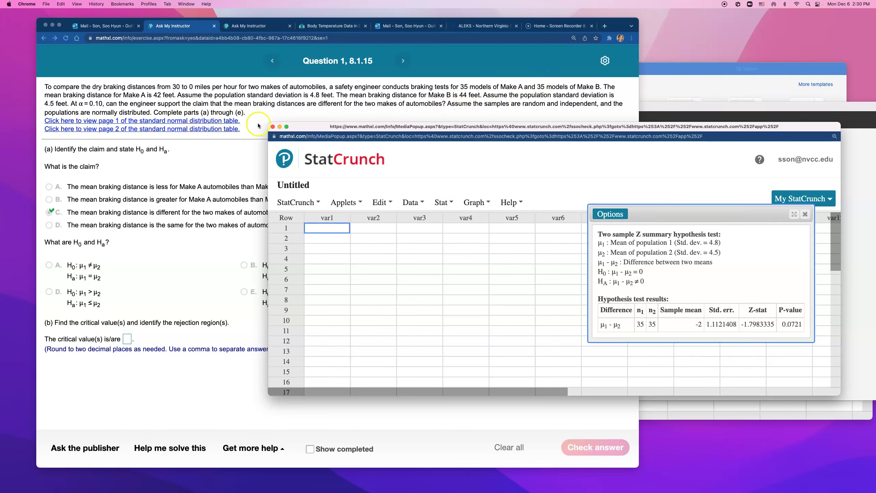
Step: Reopen the Stat menu toward the Calculators submenu beside the test results
click(452, 246)
click(443, 203)
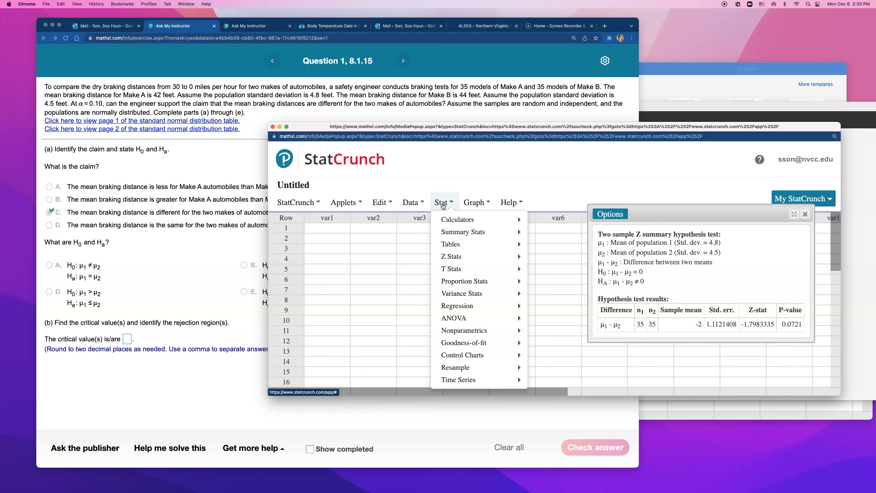
click(442, 262)
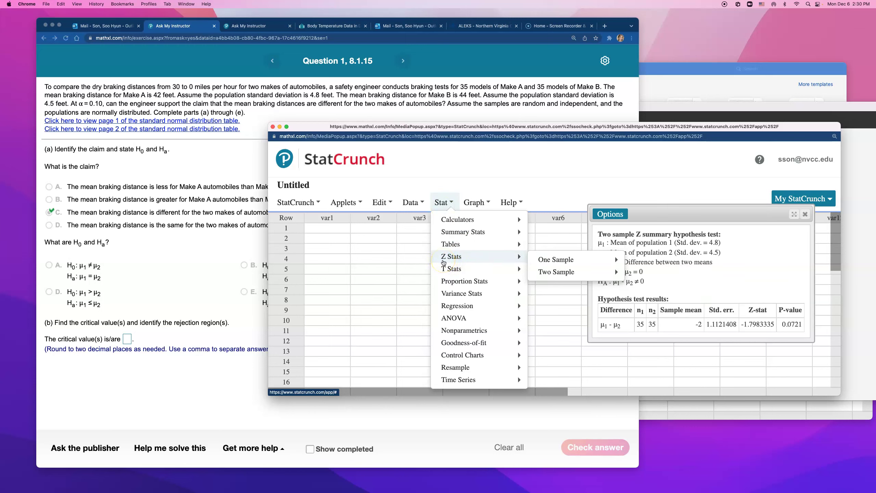
Step: Open the Normal calculator, move it aside, and switch to the between-bounds mode
mouse_move(453, 224)
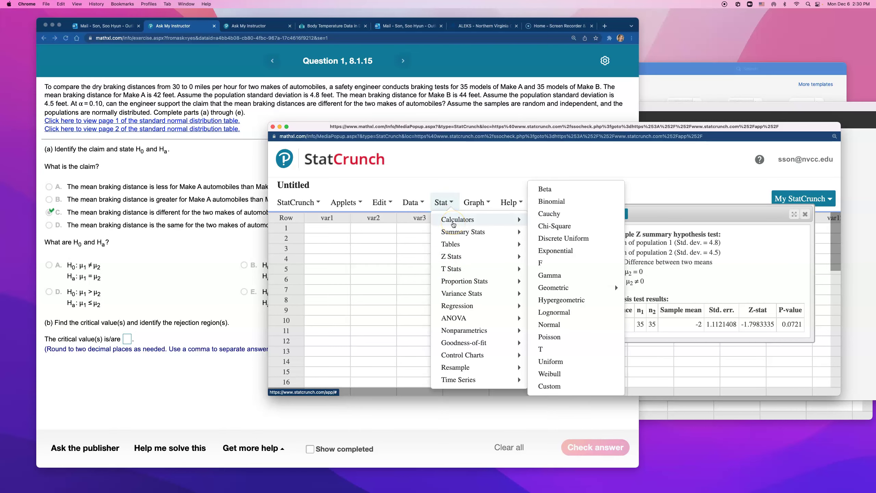
click(571, 325)
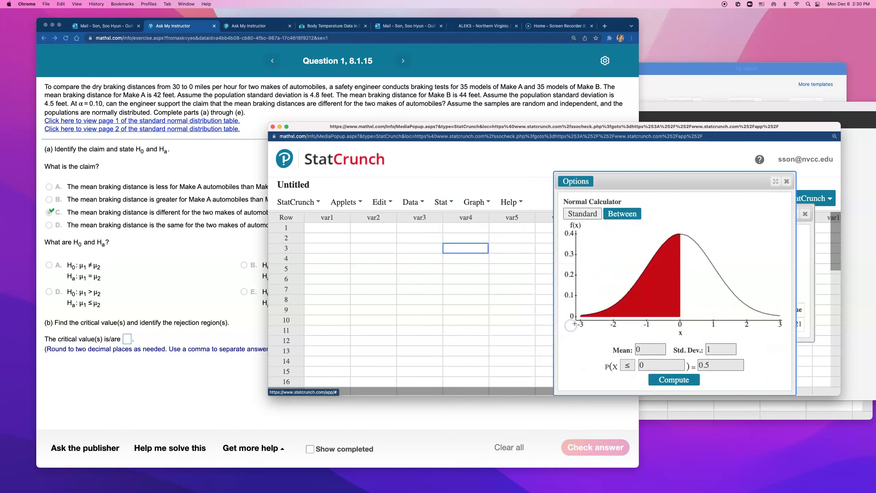
drag(625, 175, 377, 147)
click(378, 187)
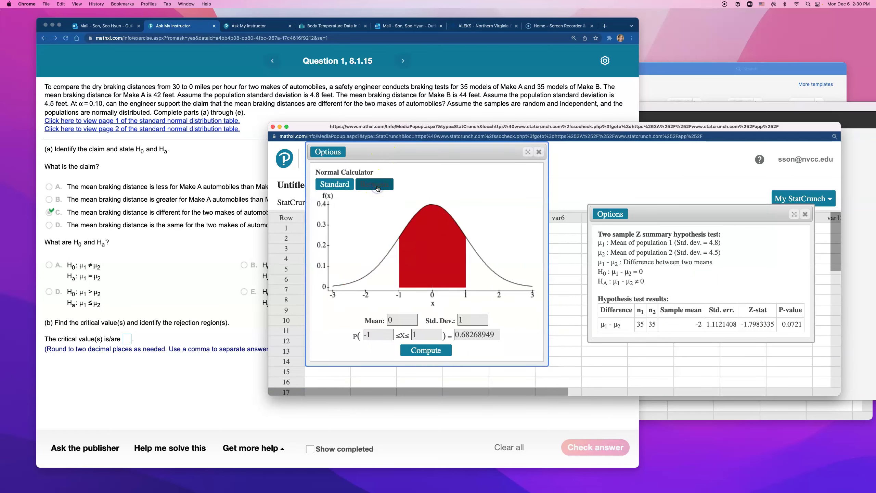
click(433, 335)
key(BackSpace)
click(413, 334)
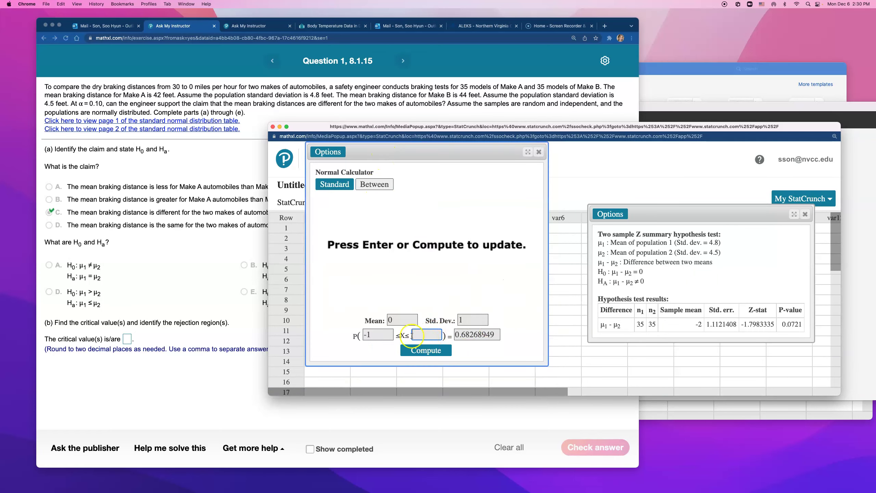
click(392, 335)
key(BackSpace)
key(BackSpace)
Step: Compute the bounds for a central area of 0.90 and copy the upper bound 1.6449
click(469, 334)
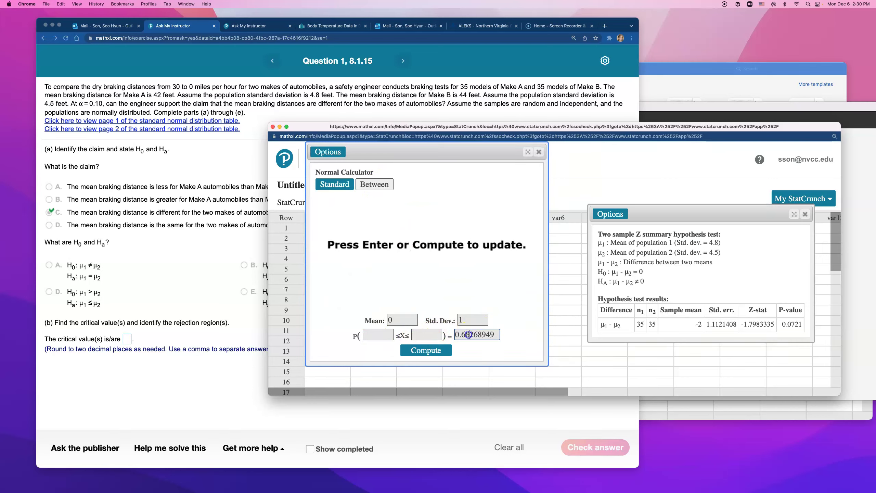
click(494, 336)
drag(494, 336, 447, 330)
text(0.9)
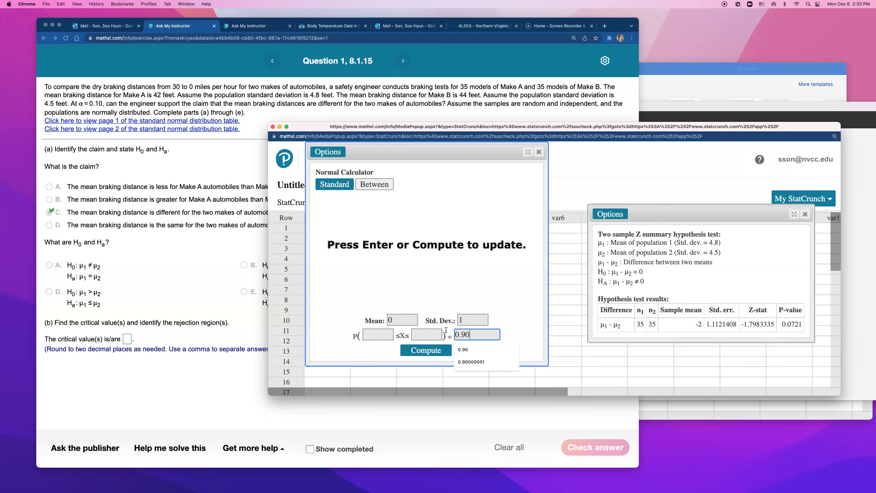
click(445, 350)
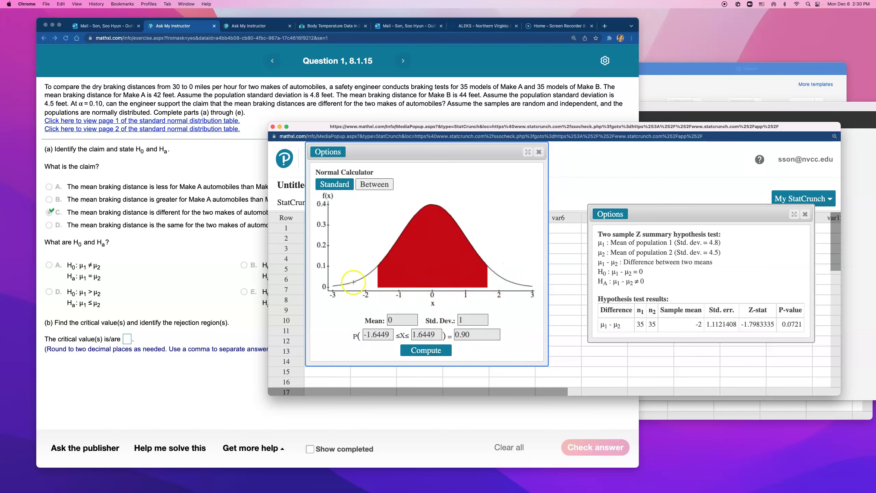
drag(440, 334, 404, 335)
key(super+c)
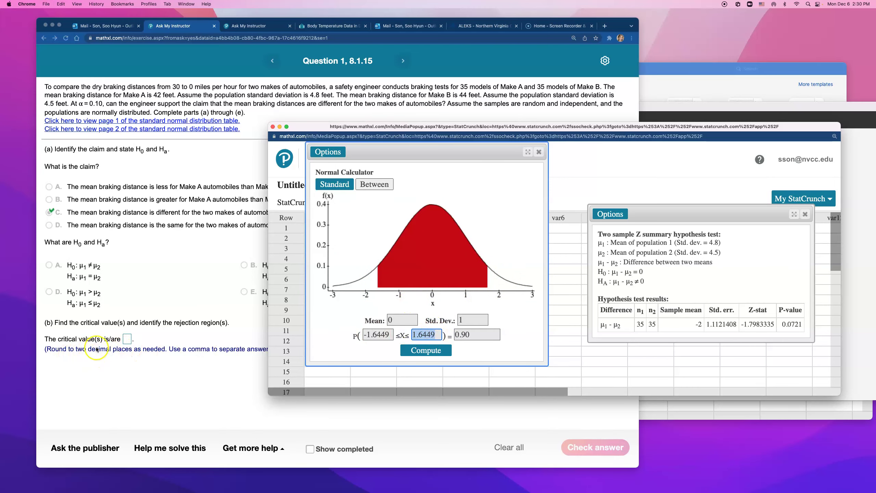
click(127, 339)
Step: Enter critical values 1.64, −1.64 and get them marked correct
key(super+v)
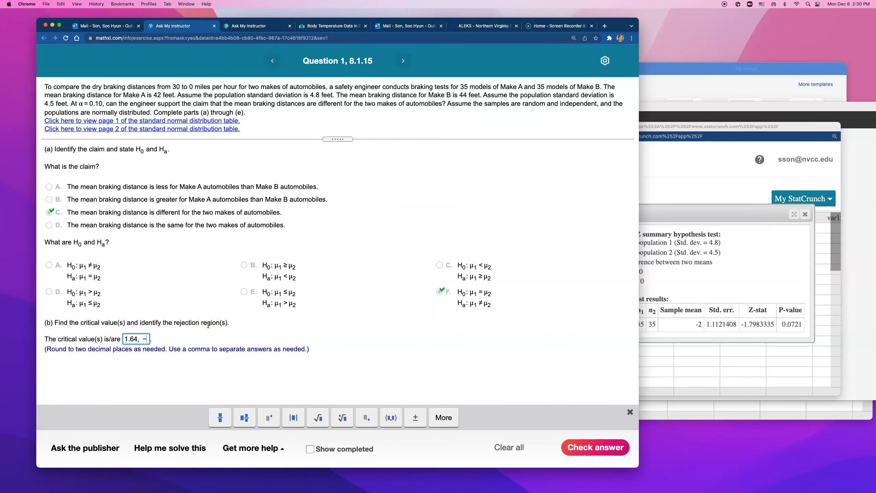
text(, -)
key(super+v)
key(BackSpace)
key(Return)
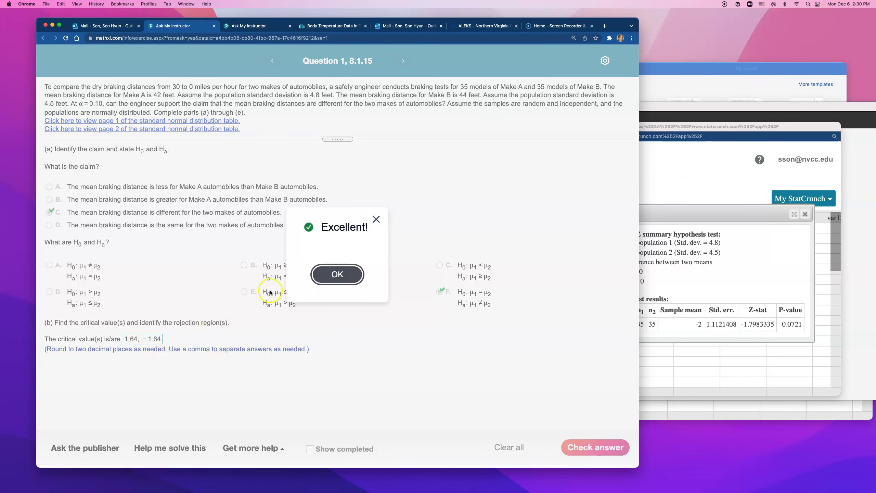
click(318, 281)
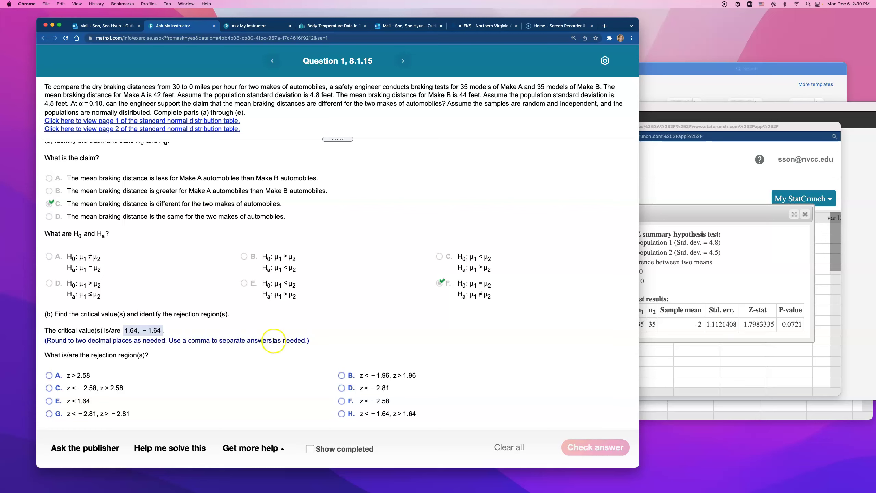
click(662, 370)
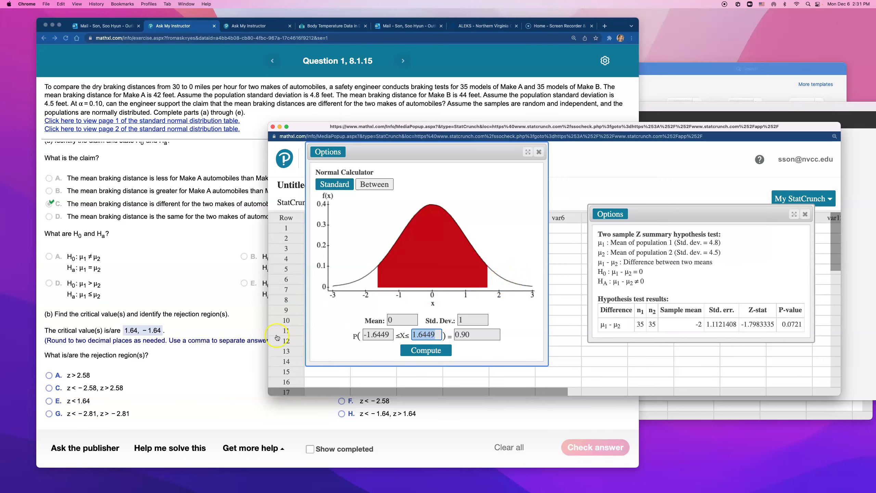
Step: Choose rejection region z < −1.64, z > 1.64 (option H) and confirm it
click(206, 373)
scroll(207, 372, down, 1)
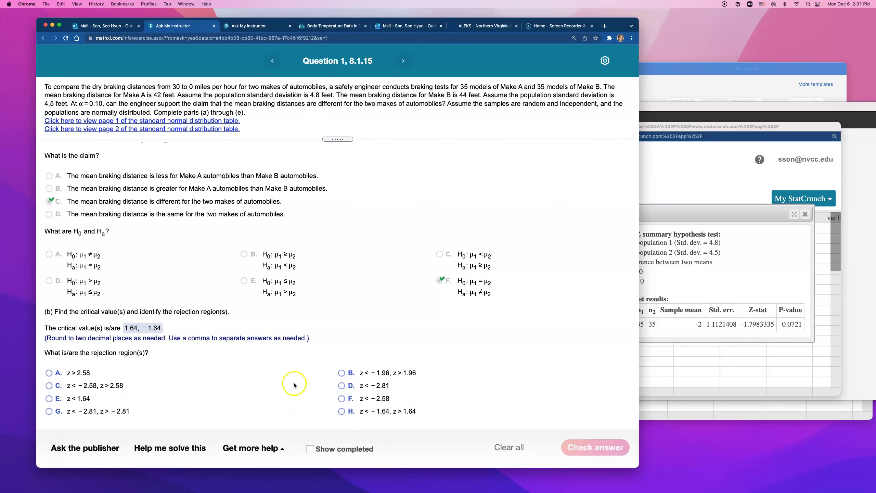
click(342, 411)
click(583, 447)
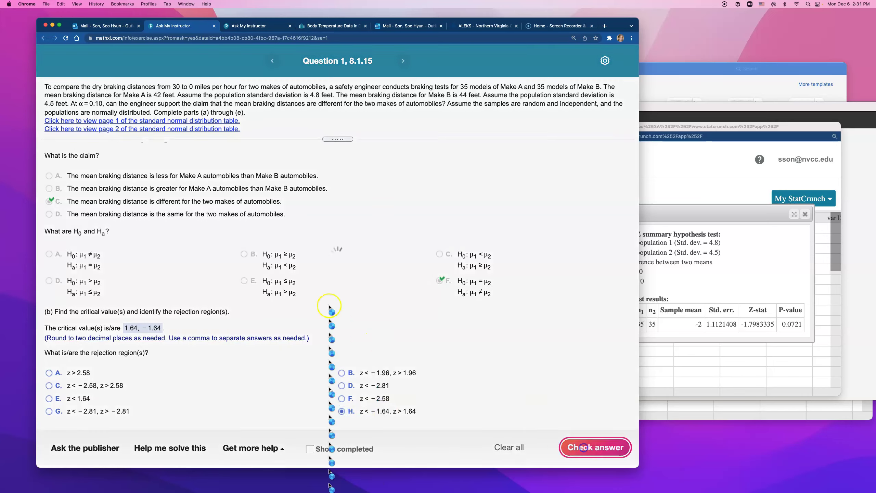
click(342, 281)
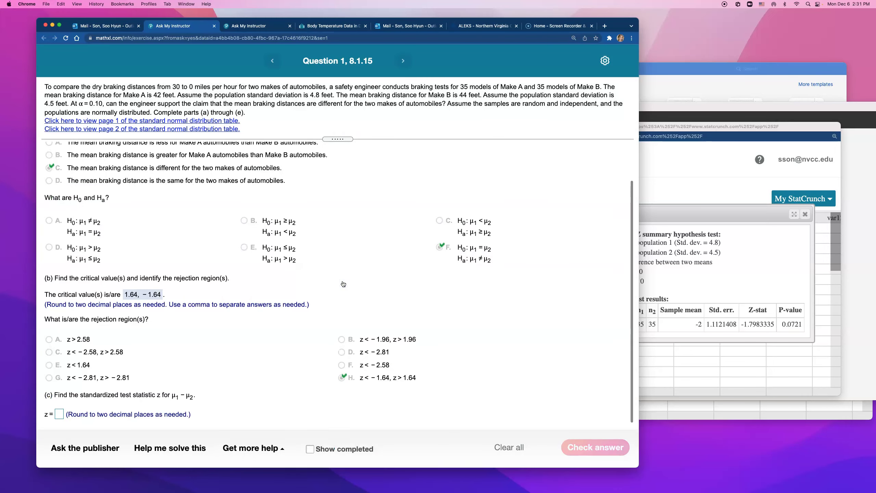
Step: Select the Z-stat −1.7983335 in the StatCrunch results for copying
click(754, 322)
click(742, 326)
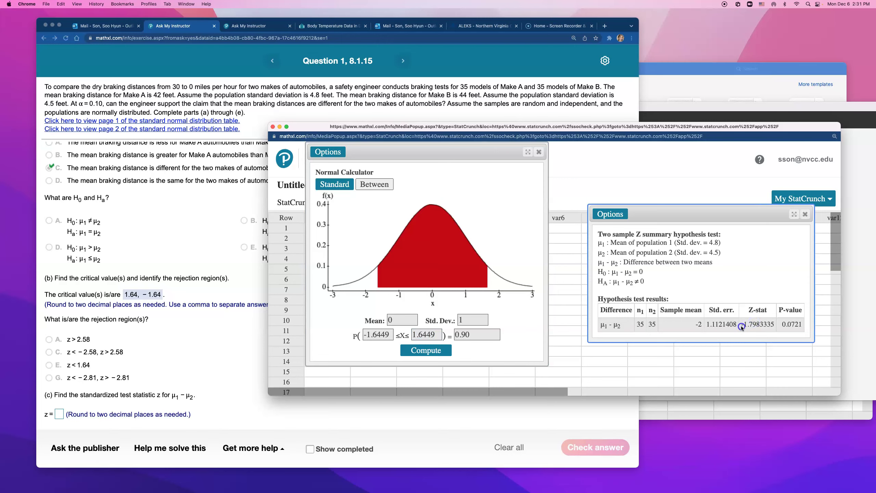
drag(754, 326, 755, 327)
drag(760, 325, 746, 326)
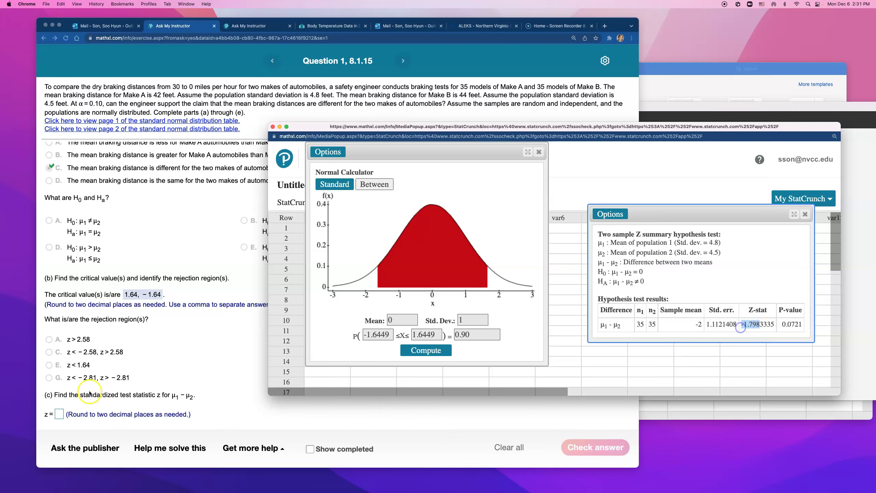
Step: Enter test statistic z = −1.80 and choose Reject H0 as the decision
click(60, 413)
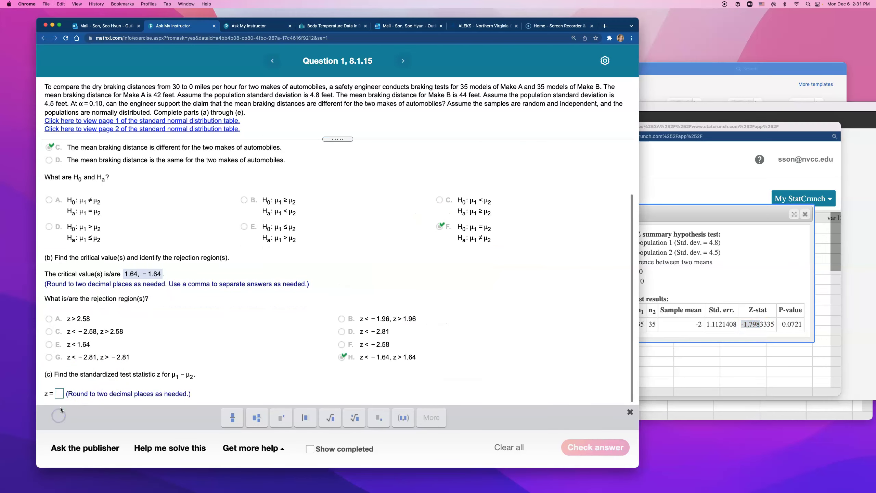
text(-1.798)
key(BackSpace)
key(BackSpace)
key(BackSpace)
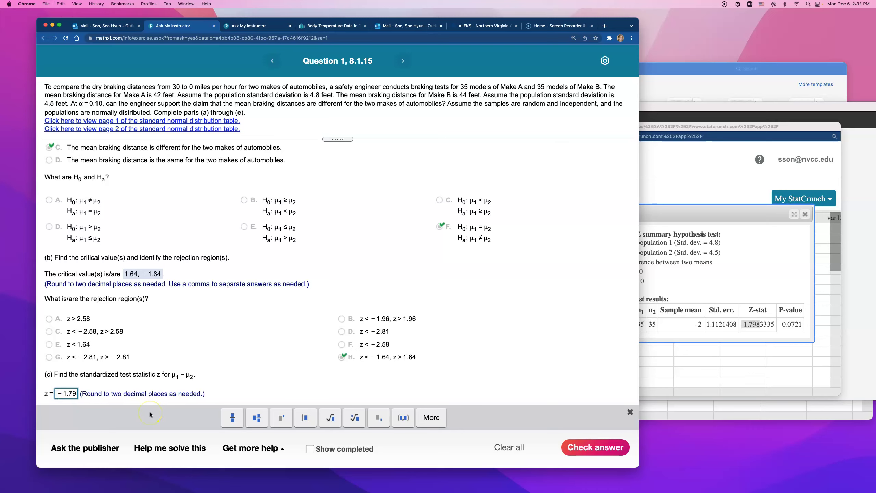
text(80)
key(Return)
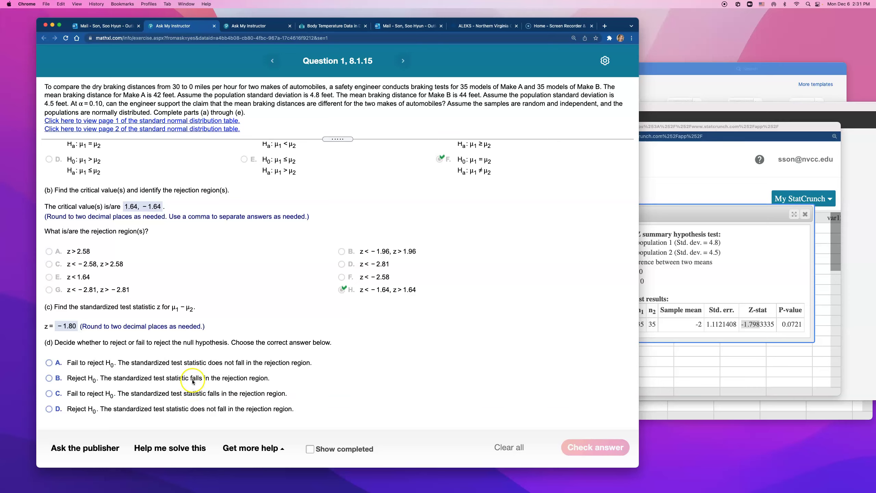
click(192, 380)
click(594, 450)
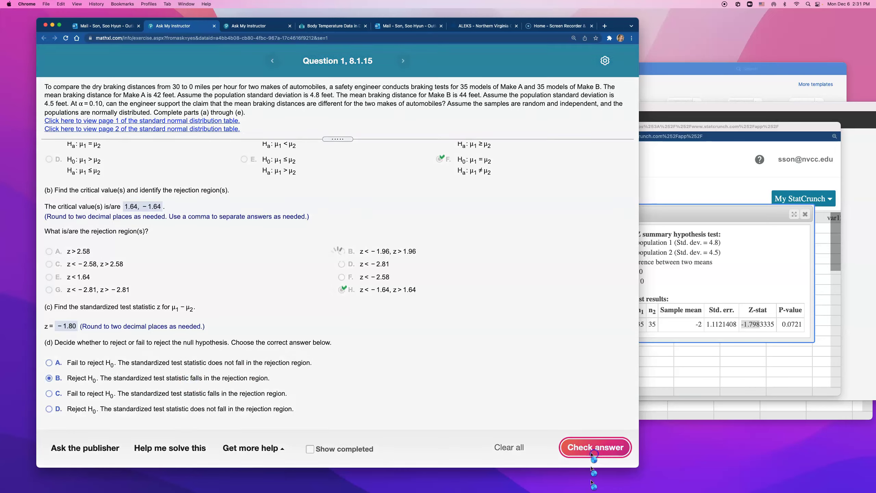
Step: Fill the interpretation with 10% significance, sufficient evidence, and support for the claim
click(338, 275)
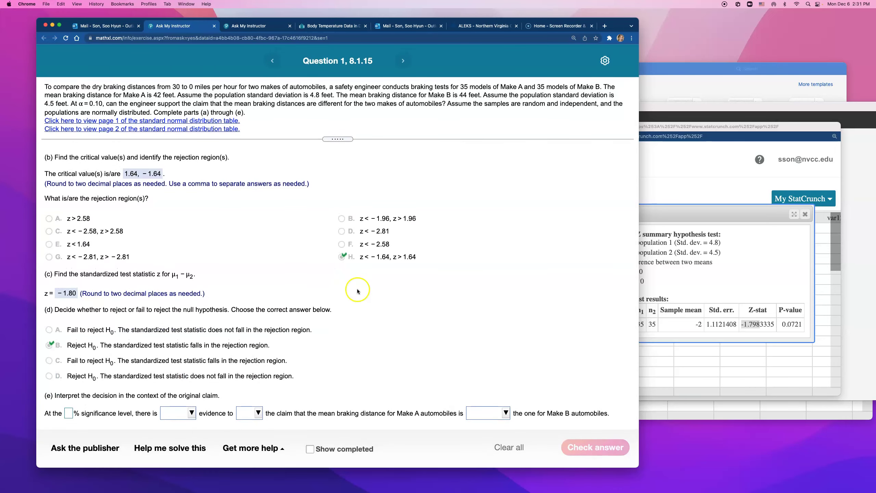
click(68, 414)
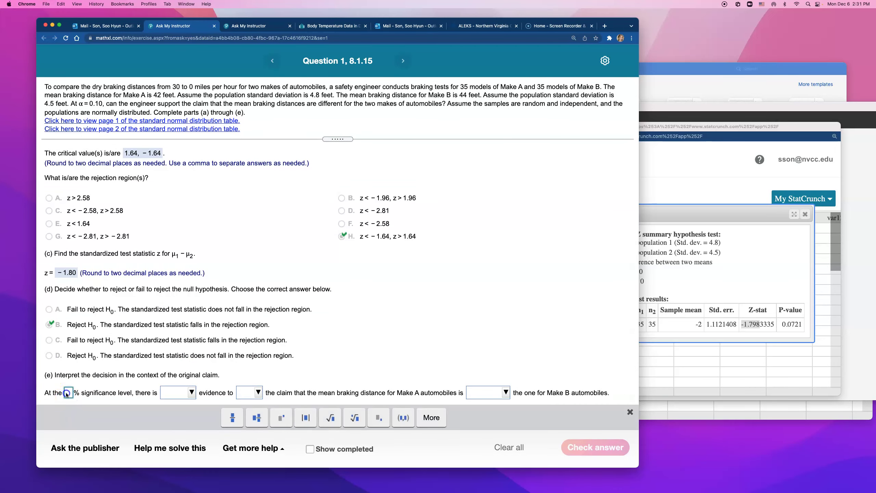
text(10)
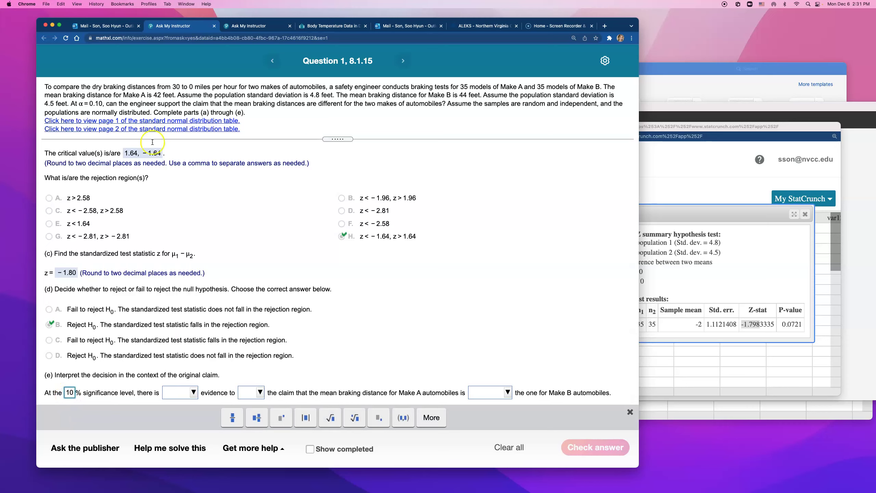
click(179, 394)
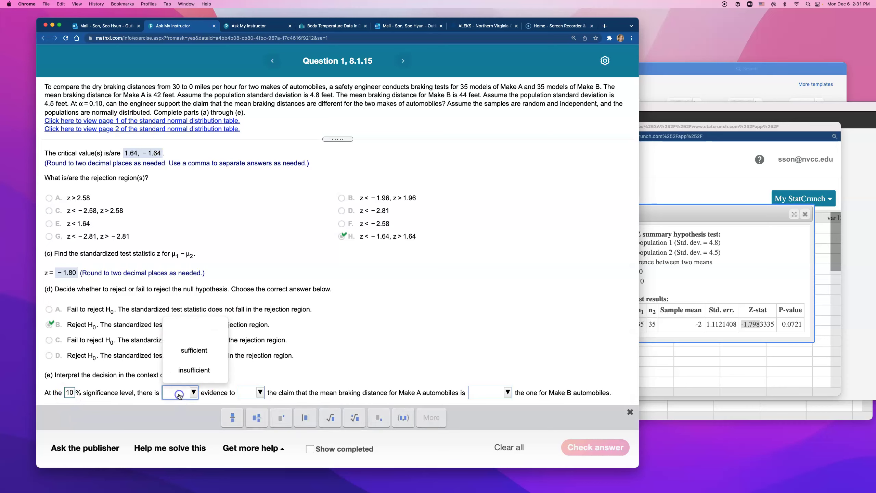
click(192, 356)
click(251, 400)
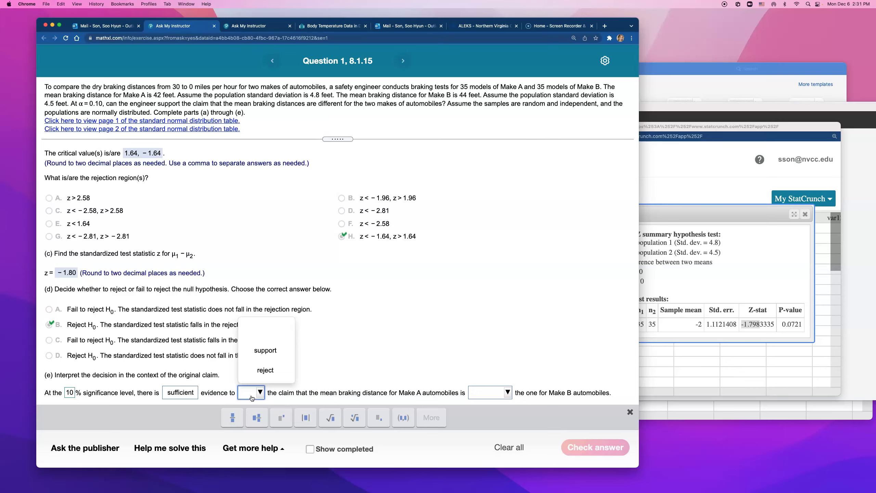
click(265, 350)
Step: Choose 'different from' for Make A versus Make B, check it, then switch to Outlook mail
click(495, 393)
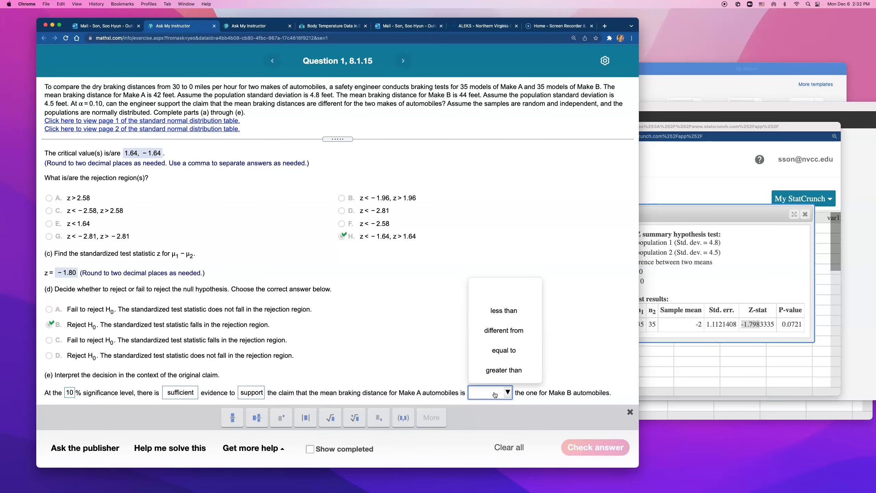
click(494, 331)
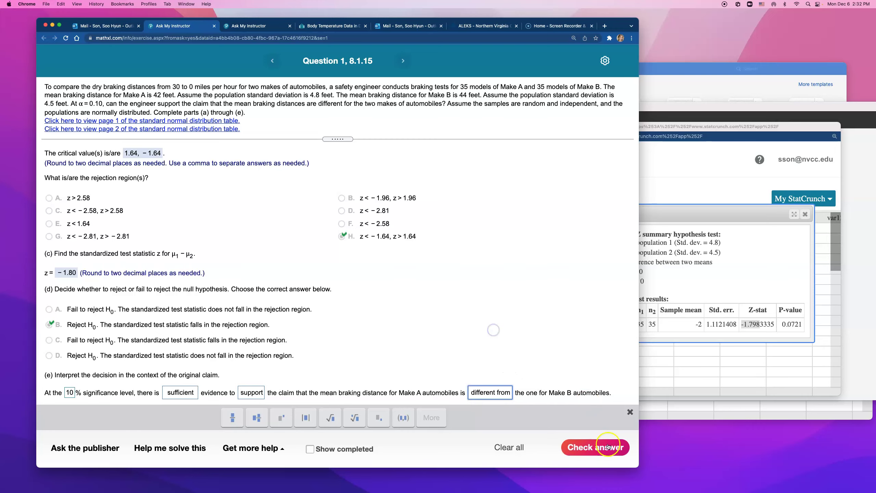
click(600, 447)
click(337, 274)
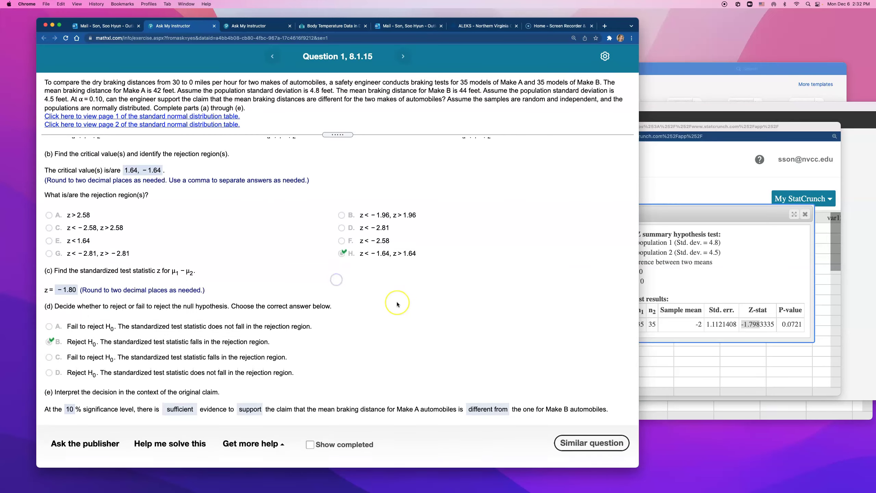
click(111, 27)
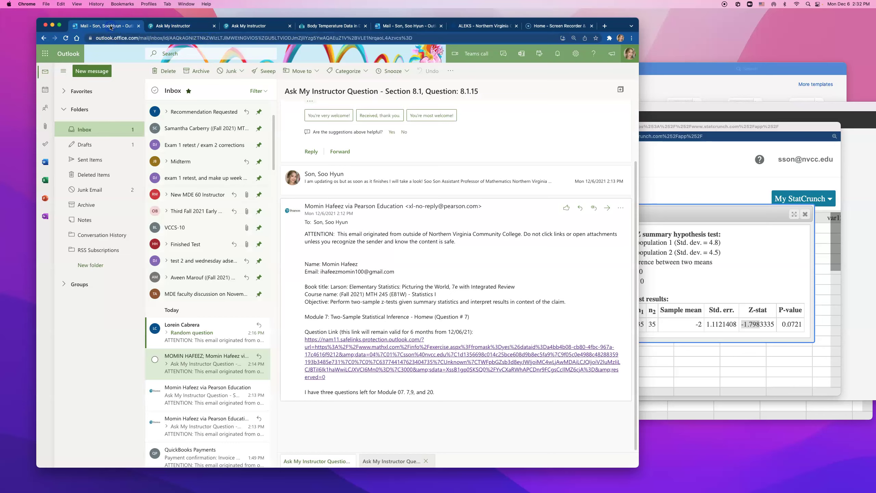